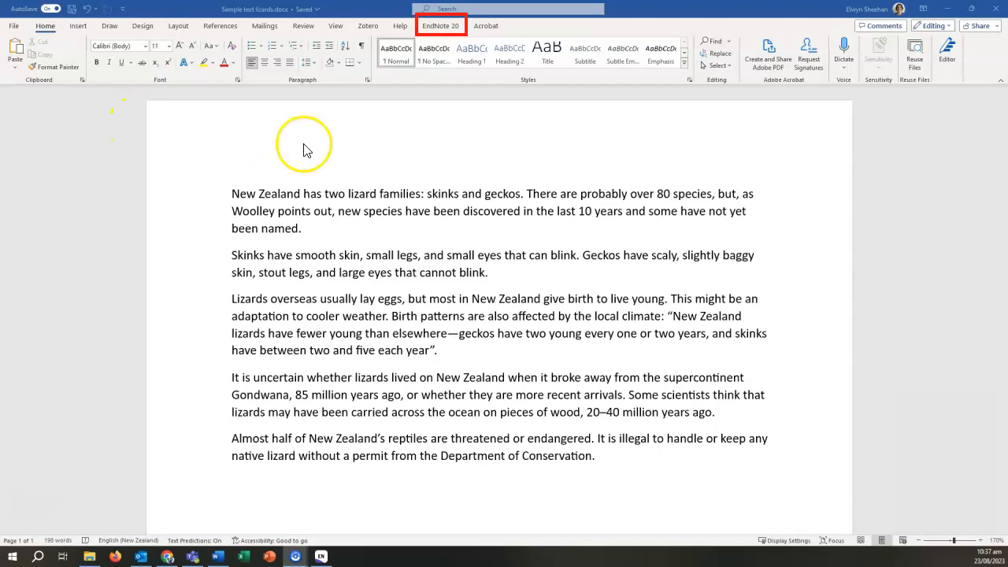
Search the EndNote library for "reptiles" and cite the 2018 book "Reptiles and amphibians of New Zealand: A field guide" after "skinks and geckos"
{"action": "left_click", "coordinate": [438, 30]}
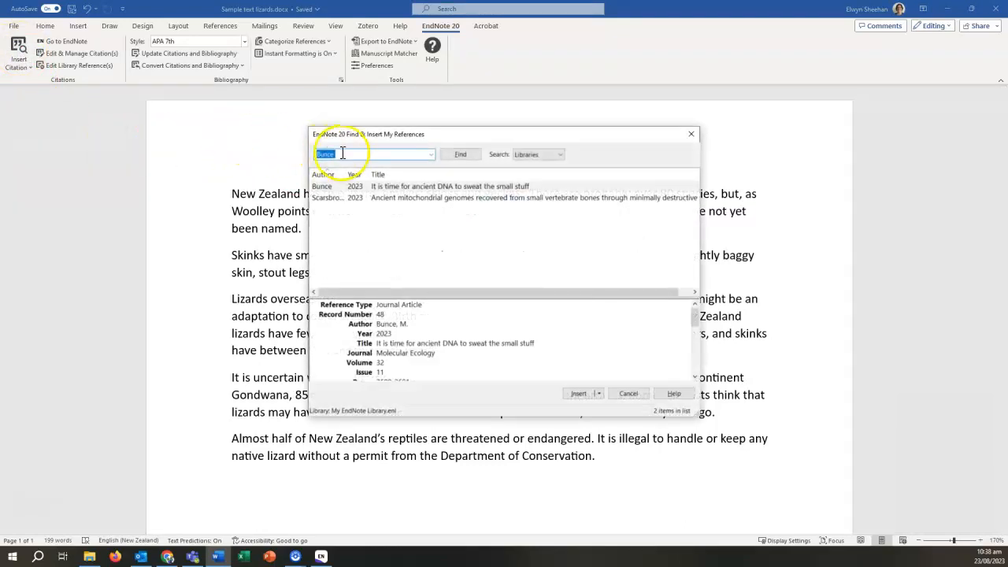
{"action": "type", "text": "reptiles"}
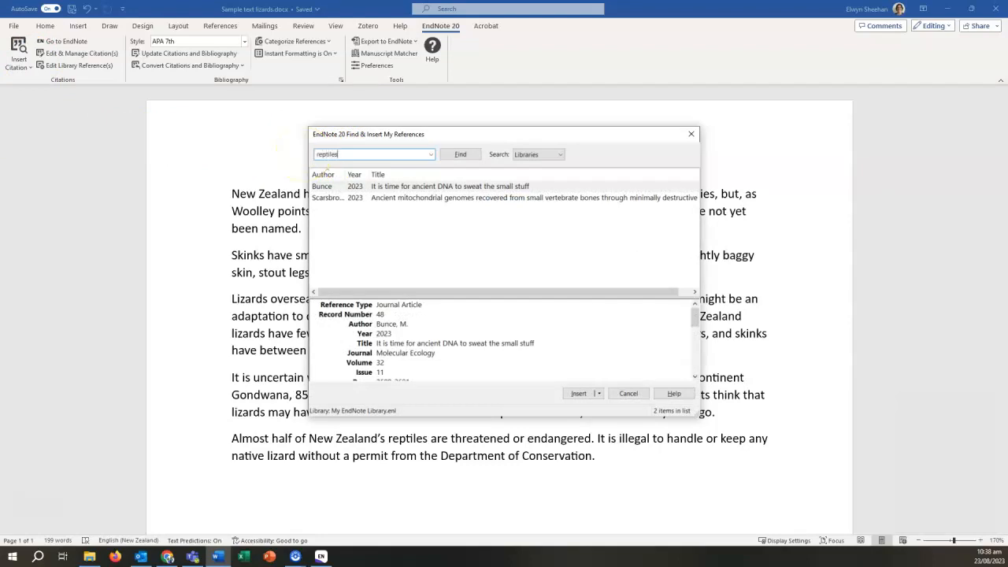
{"action": "key", "text": "Return"}
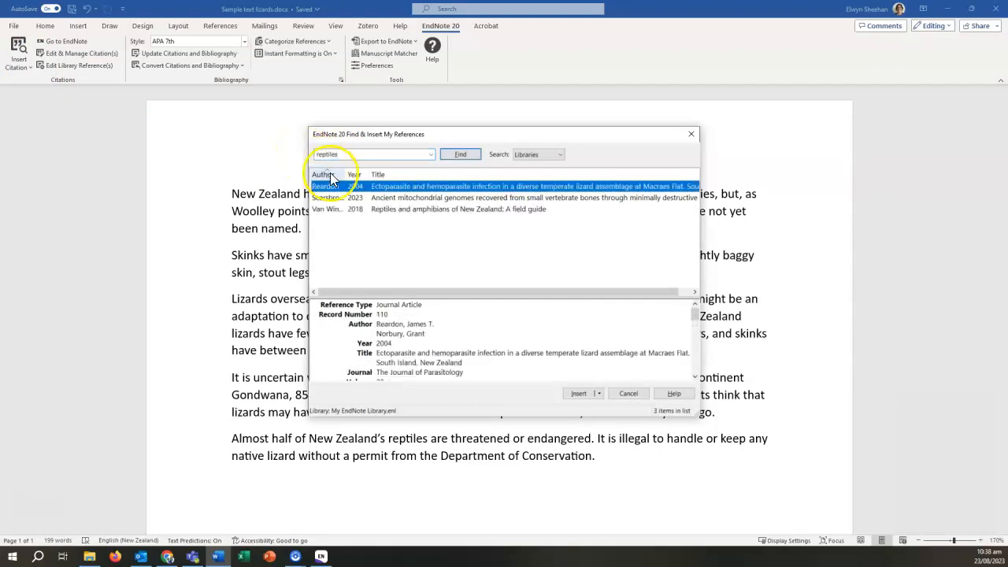
{"action": "left_click", "coordinate": [383, 210]}
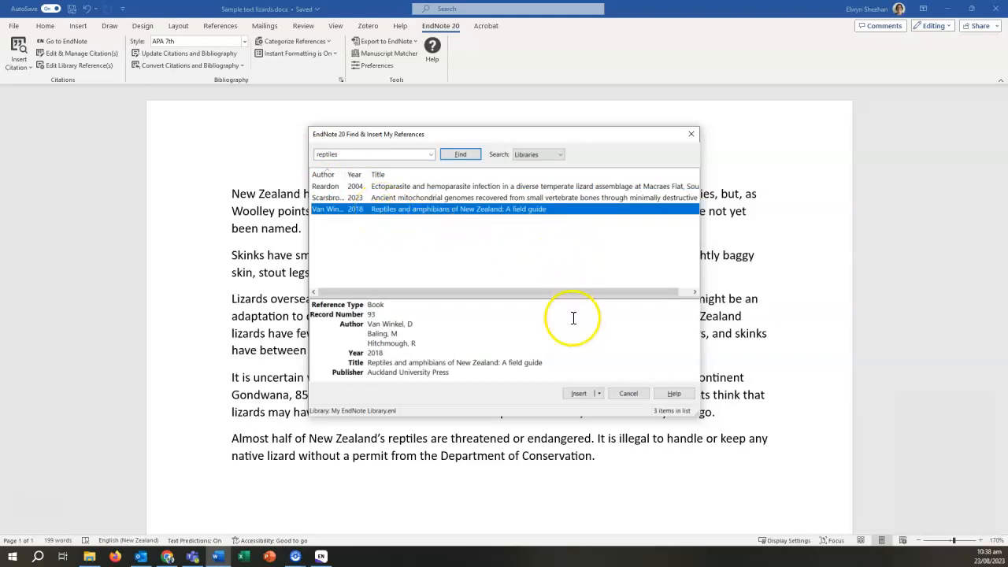
{"action": "left_click", "coordinate": [579, 394]}
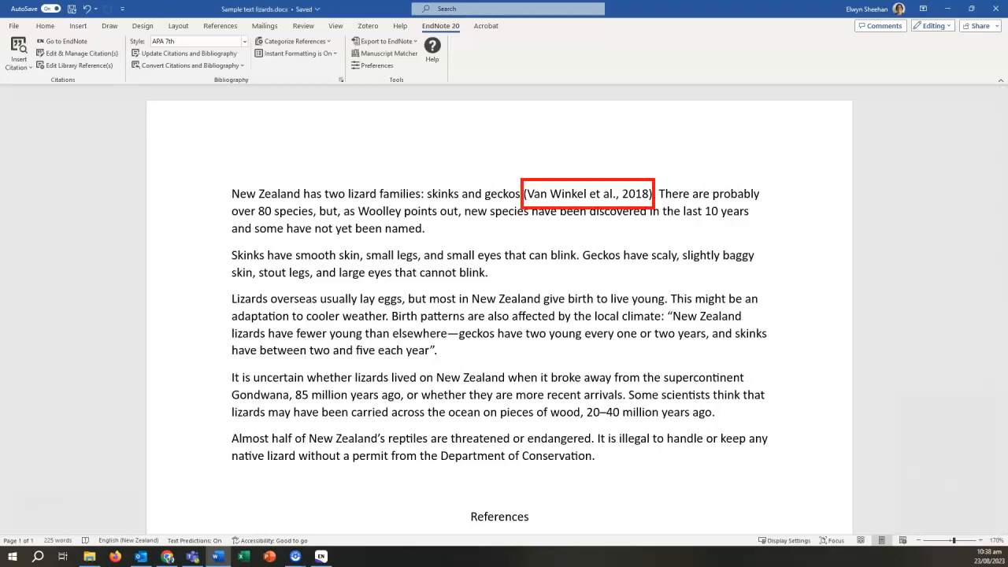
{"action": "scroll", "coordinate": [499, 315], "scroll_direction": "down", "scroll_amount": 5}
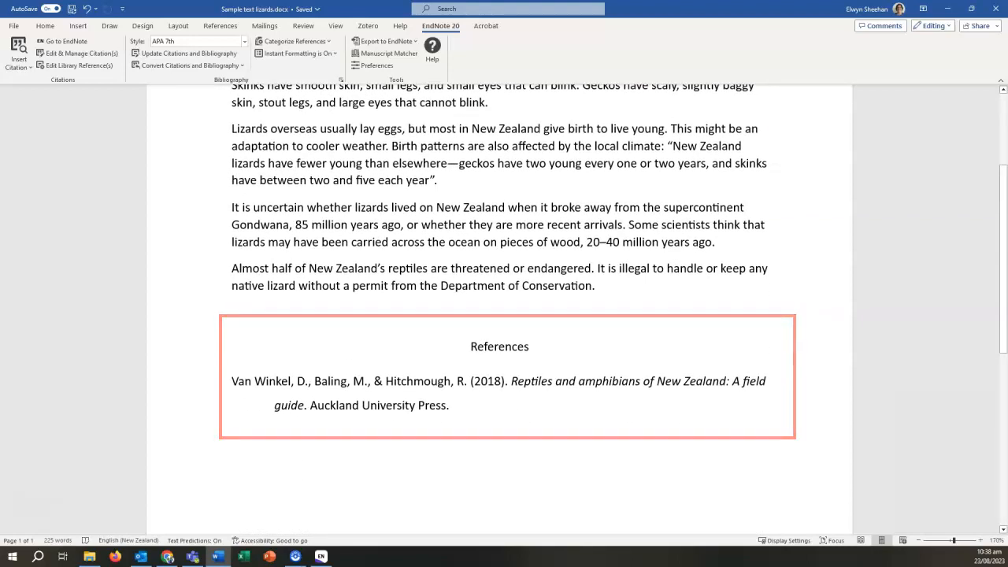
{"action": "scroll", "coordinate": [499, 315], "scroll_direction": "up", "scroll_amount": 3}
{"action": "scroll", "coordinate": [564, 349], "scroll_direction": "up", "scroll_amount": 1}
{"action": "left_click", "coordinate": [565, 348]}
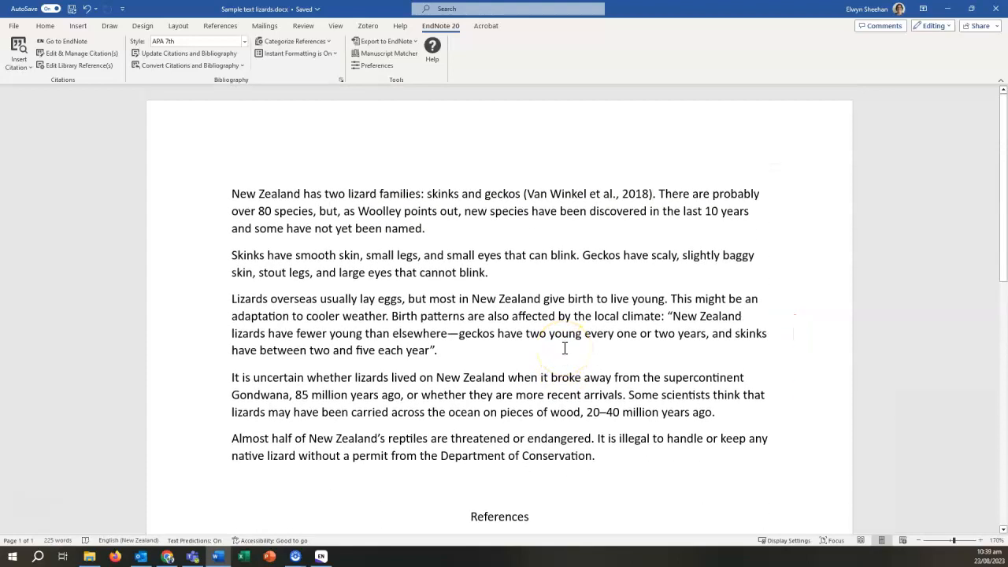
{"action": "left_click", "coordinate": [566, 192]}
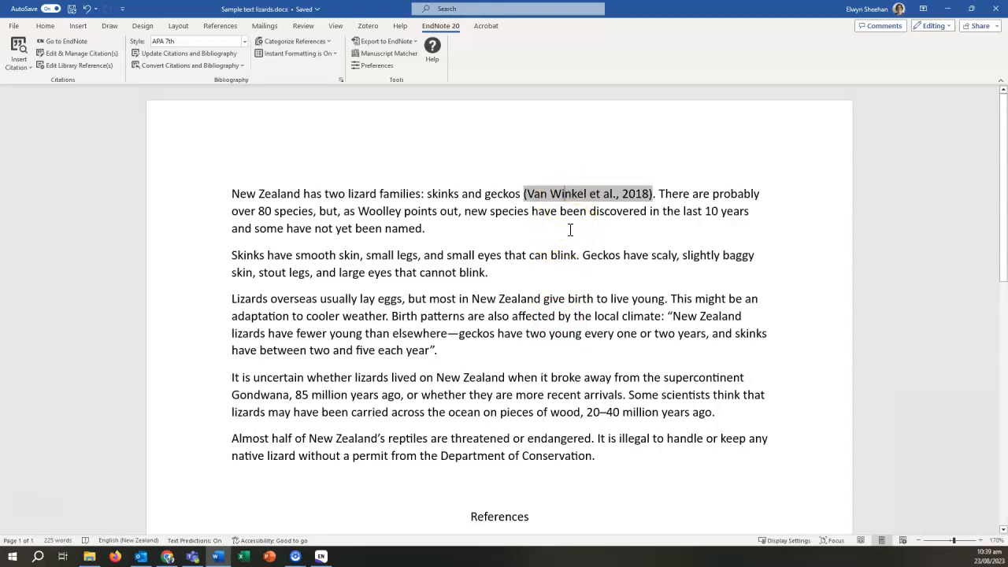
From the EndNote library, cite the 2019 mammalian-predator isolation article and the 2004 Macraes Flat parasite article together after "cannot blink" in the second paragraph
{"action": "left_click", "coordinate": [513, 271]}
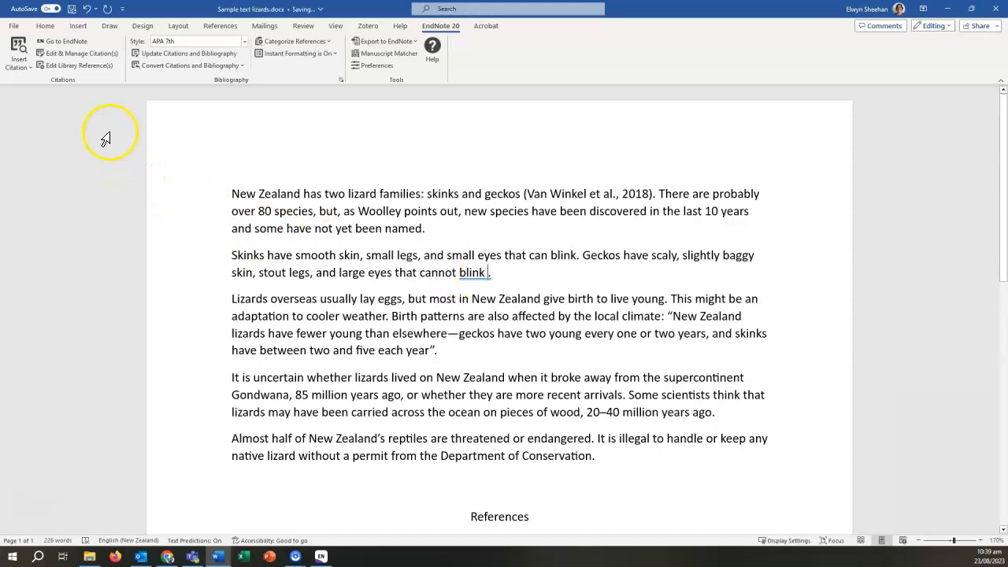
{"action": "left_click", "coordinate": [67, 41]}
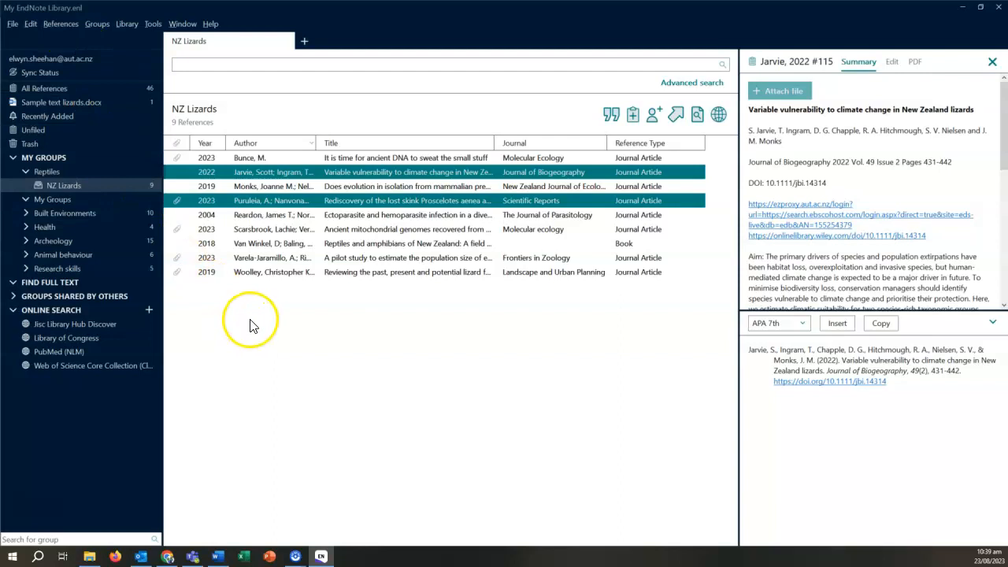
{"action": "left_click", "coordinate": [341, 218]}
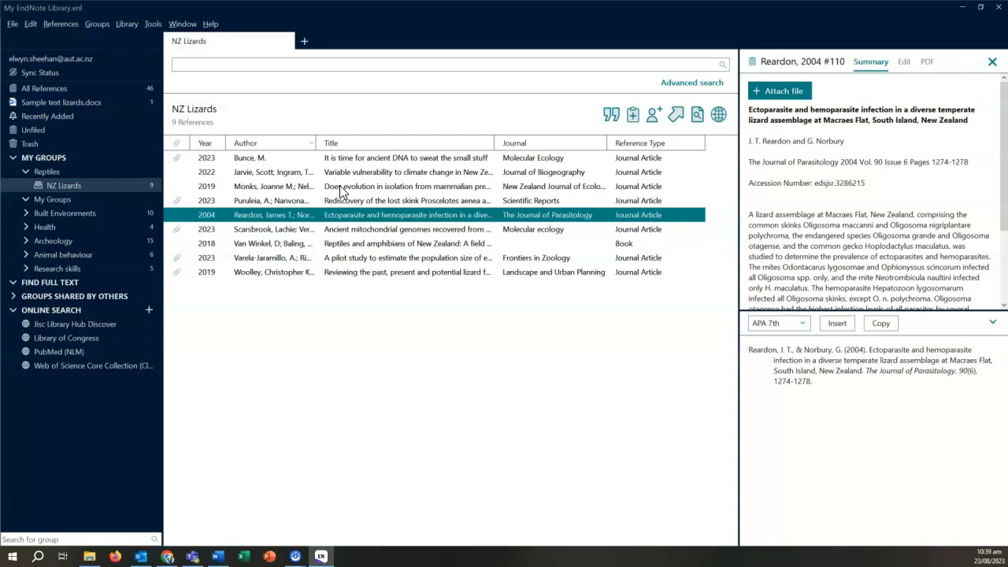
{"action": "left_click", "coordinate": [339, 187], "text": "ctrl"}
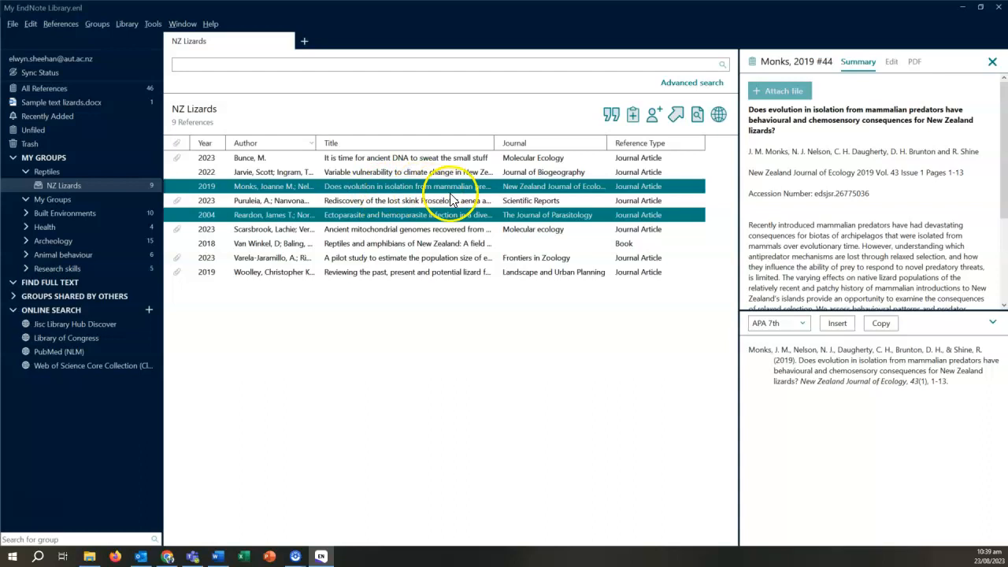
{"action": "left_click", "coordinate": [611, 115]}
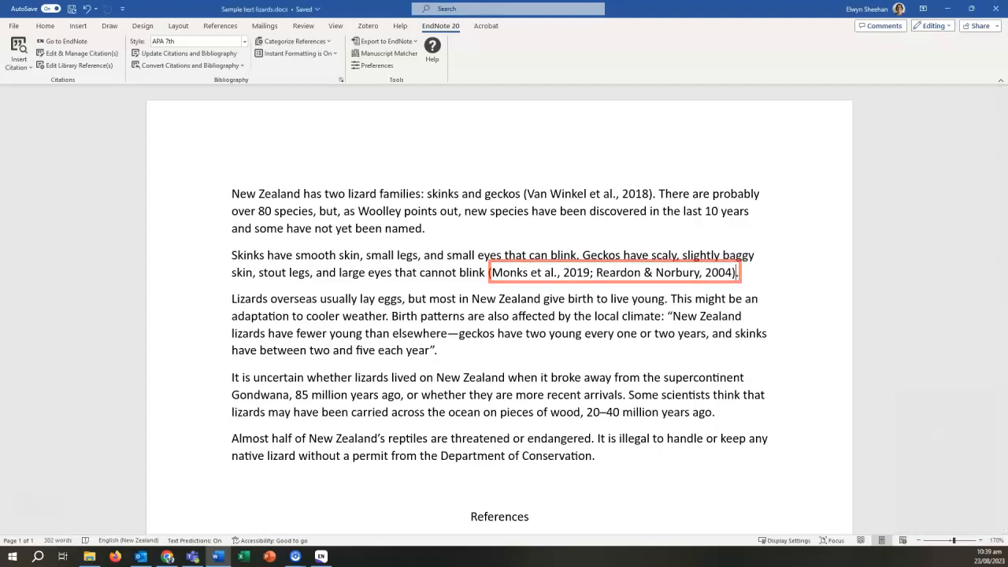
{"action": "scroll", "coordinate": [499, 315], "scroll_direction": "down", "scroll_amount": 5}
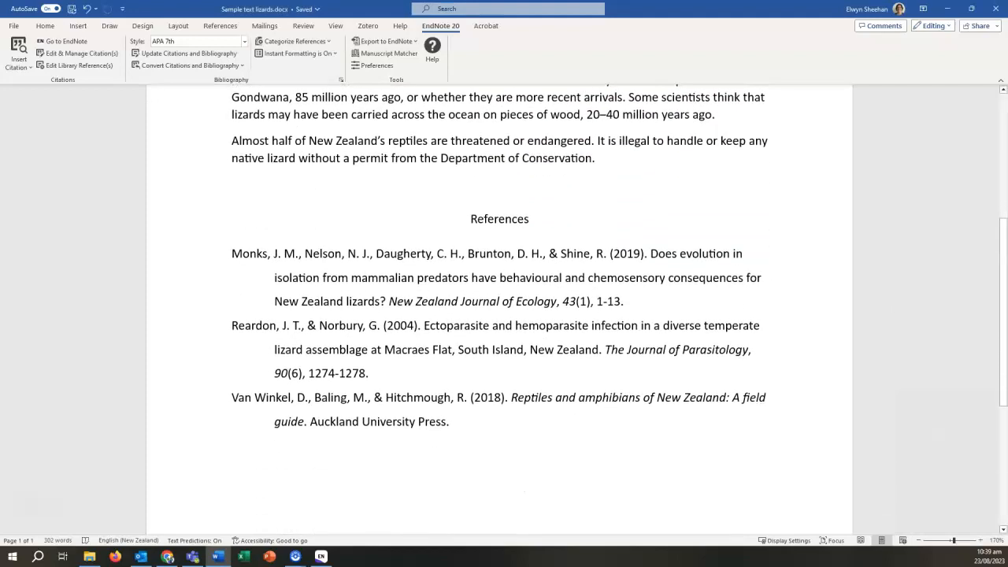
{"action": "scroll", "coordinate": [499, 315], "scroll_direction": "up", "scroll_amount": 5}
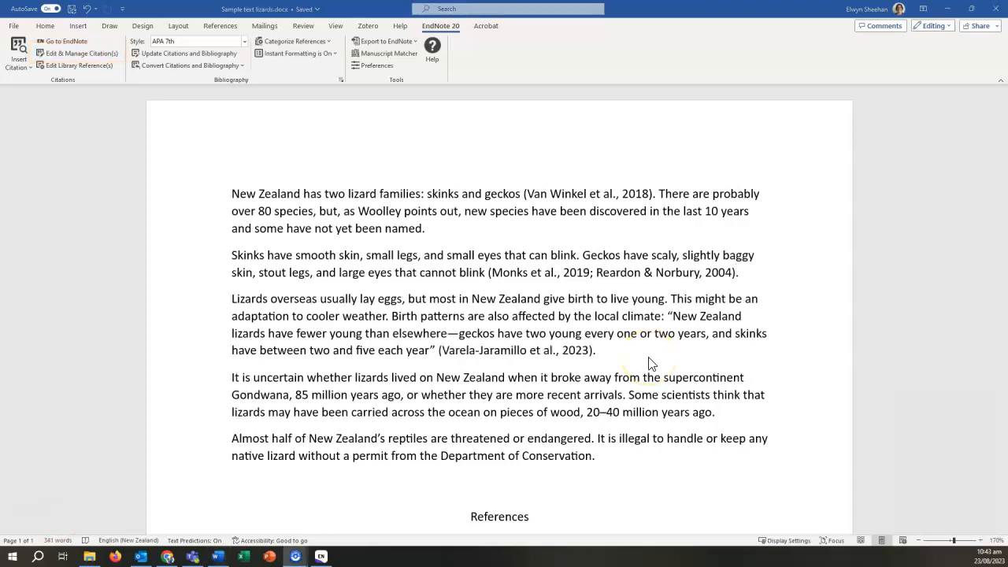
Add page number 54 to the 2023 citation that follows the quotation in the third paragraph
{"action": "double_click", "coordinate": [498, 351]}
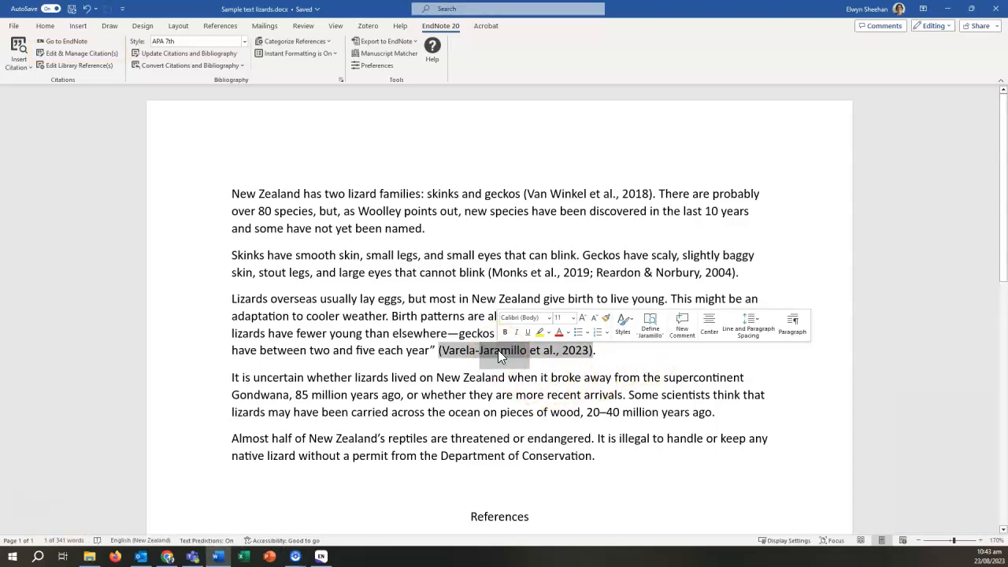
{"action": "left_click", "coordinate": [92, 56]}
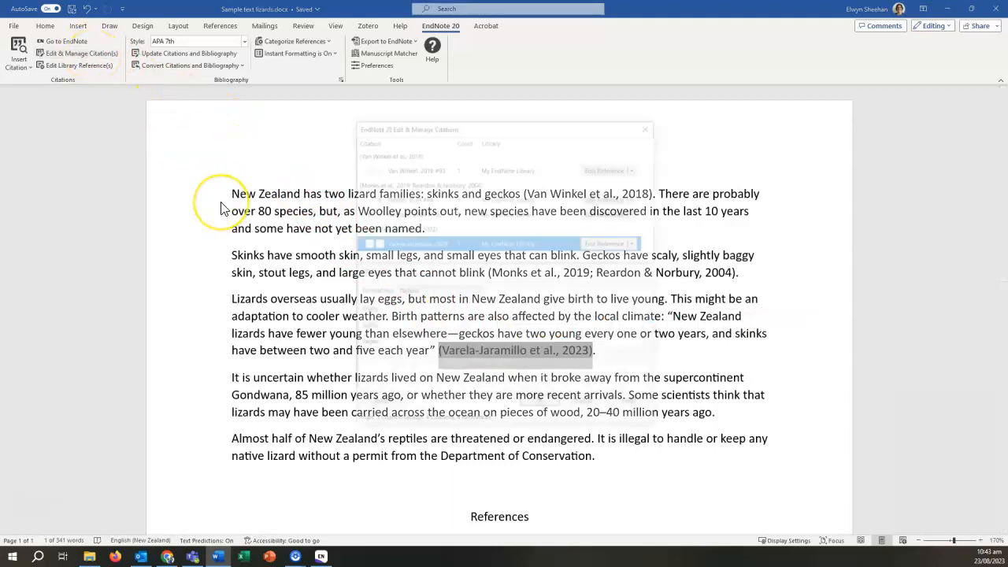
{"action": "left_click", "coordinate": [390, 340]}
{"action": "type", "text": "54"}
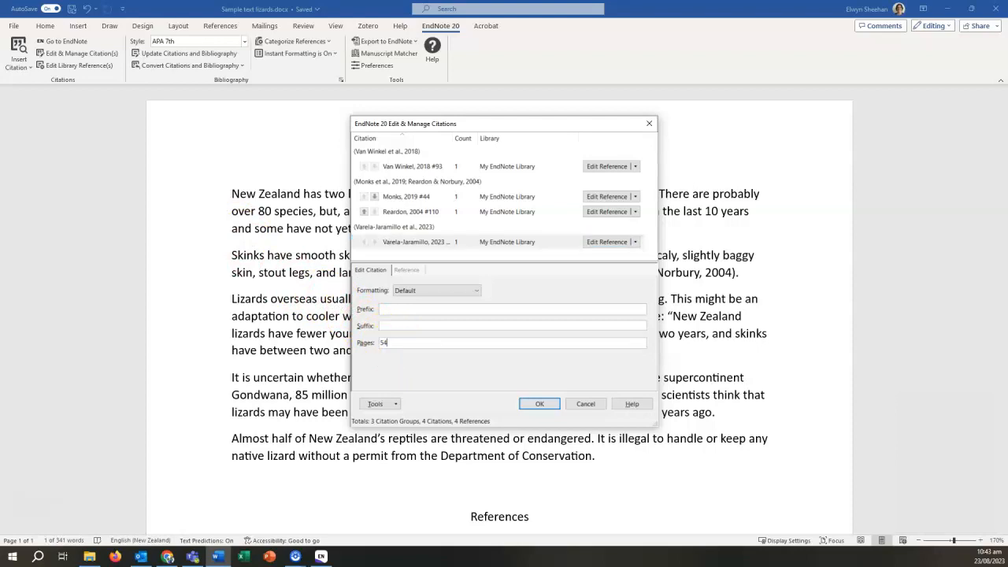
{"action": "left_click", "coordinate": [535, 405]}
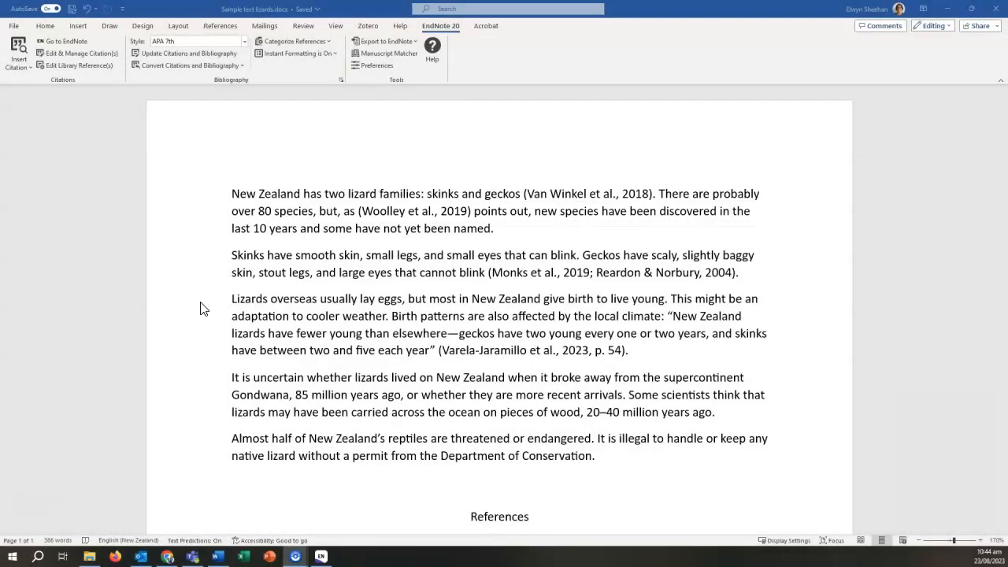
Set the formatting of the 2019 citation before "points out" in the first paragraph to Display as: Author (Year)
{"action": "left_click", "coordinate": [380, 211]}
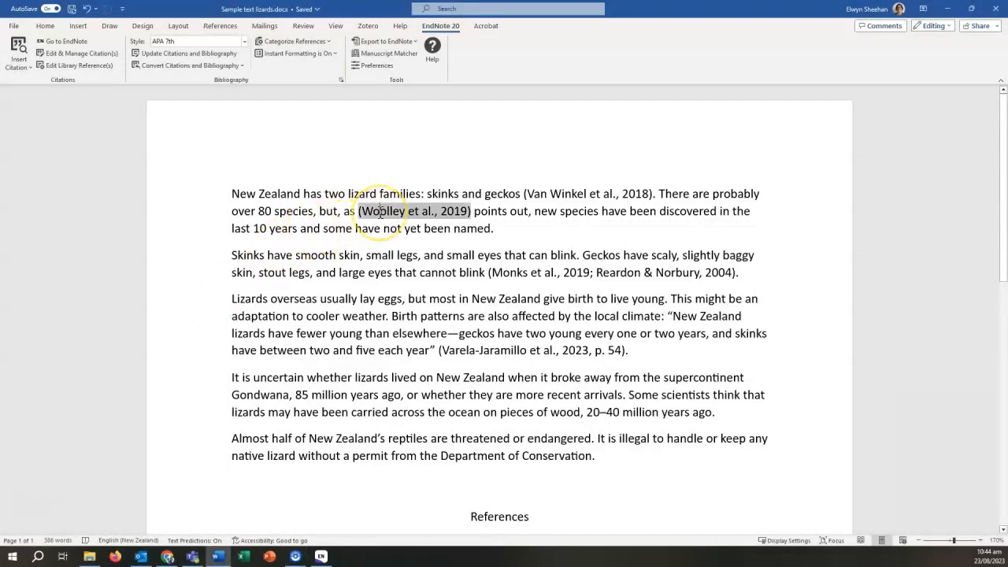
{"action": "left_click", "coordinate": [99, 55]}
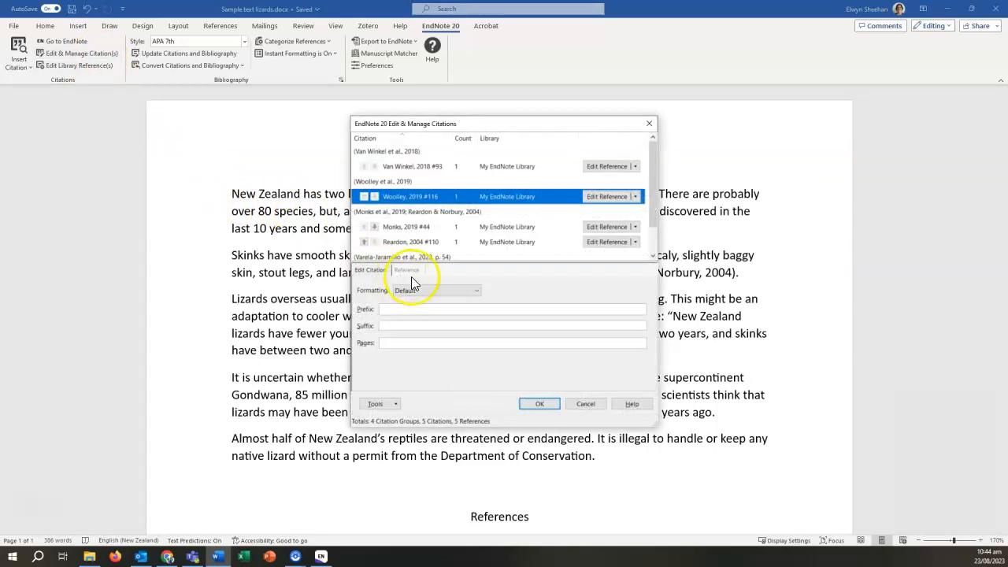
{"action": "left_click", "coordinate": [478, 296]}
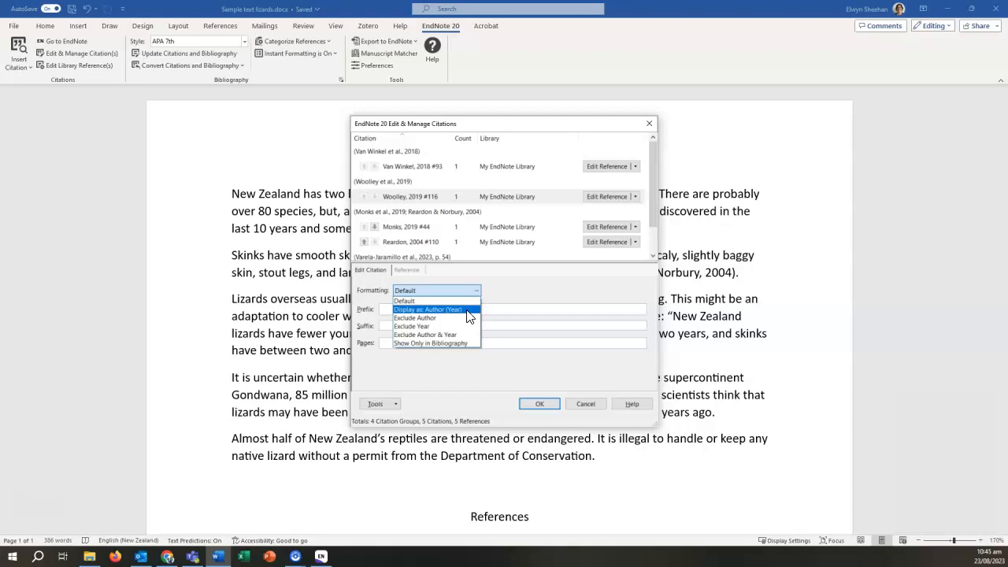
{"action": "left_click", "coordinate": [467, 309]}
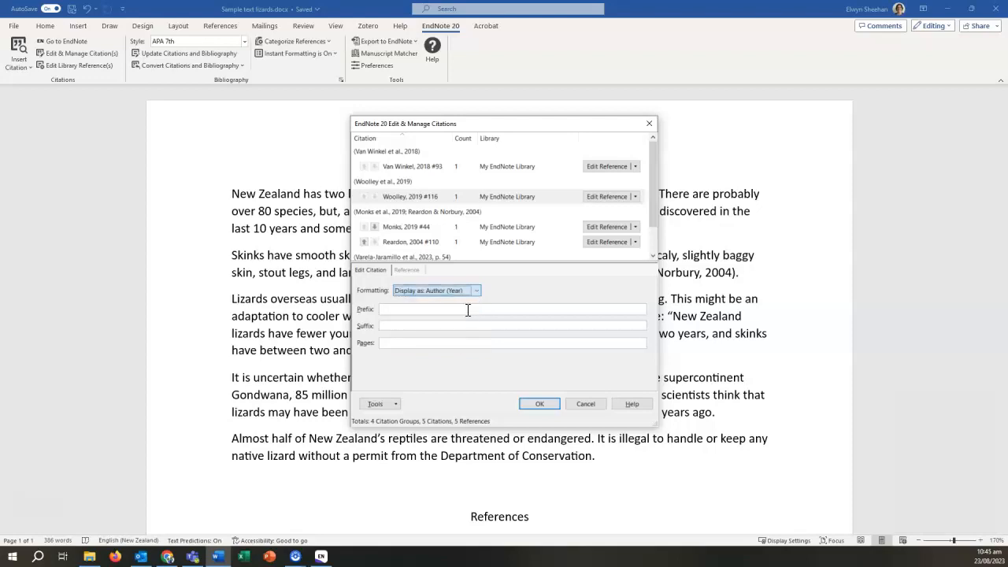
{"action": "left_click", "coordinate": [539, 405]}
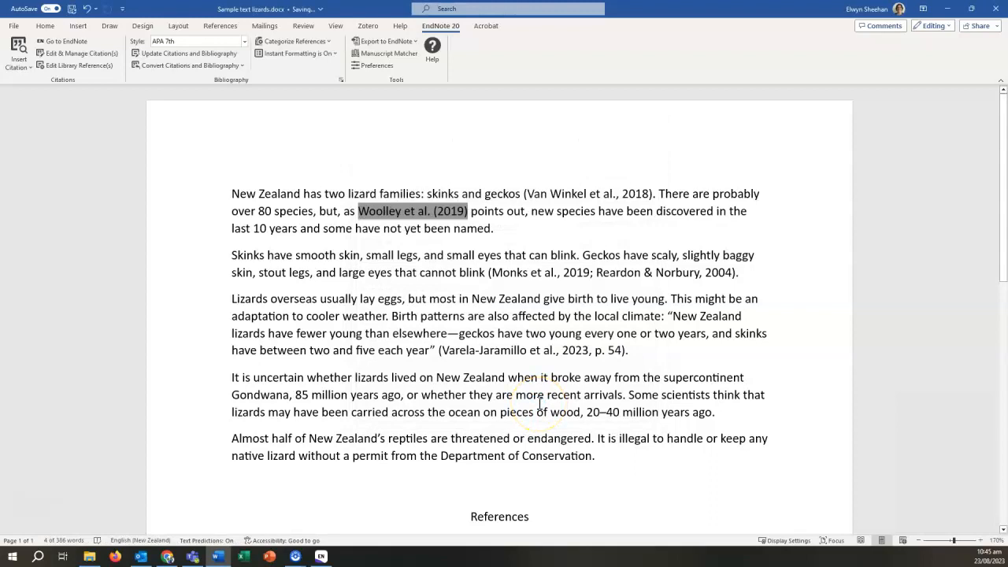
{"action": "left_click", "coordinate": [554, 263]}
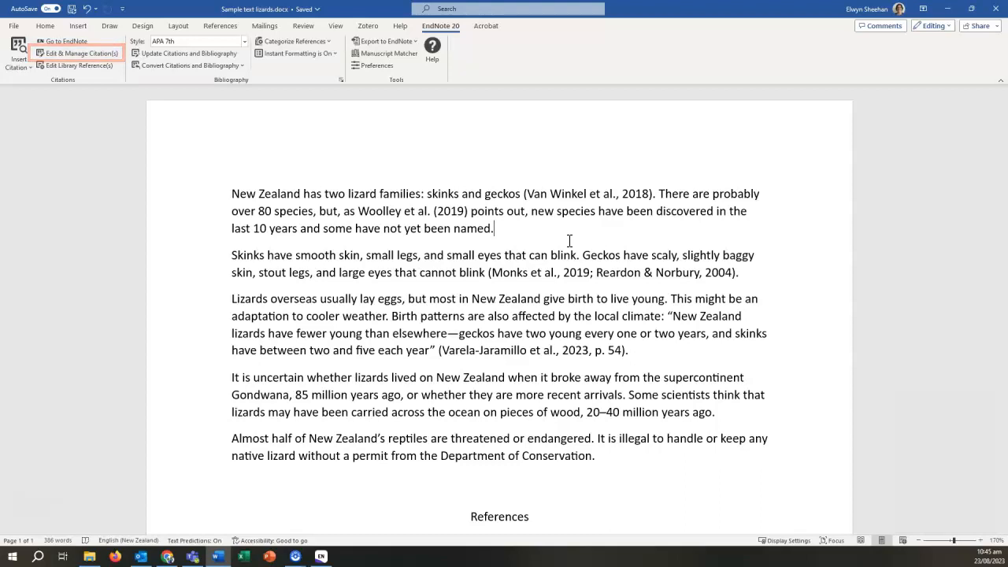
{"action": "left_click", "coordinate": [569, 236]}
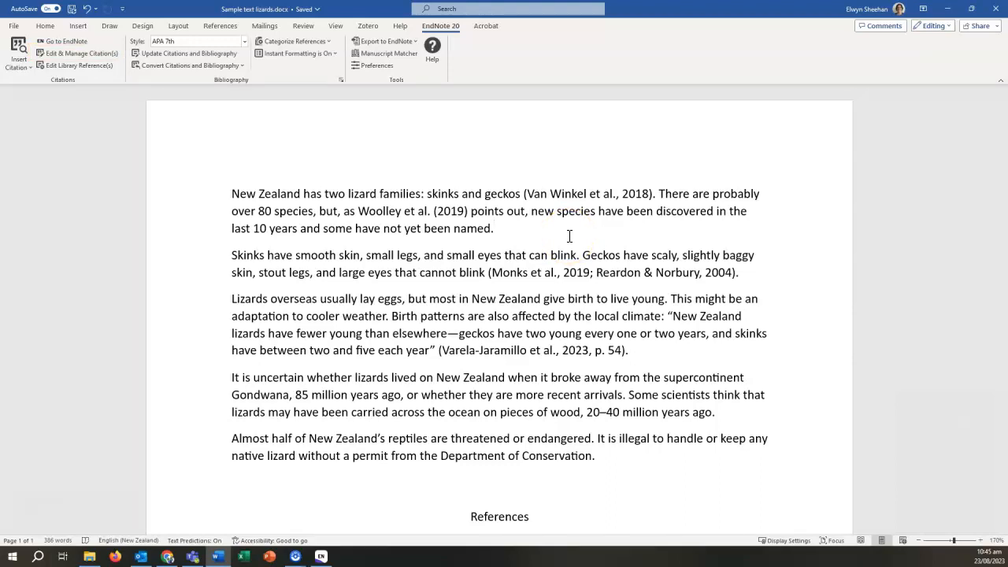
Remove the 2018 citation after "skinks and geckos" in the first paragraph and delete the extra space before the full stop
{"action": "left_click", "coordinate": [563, 189]}
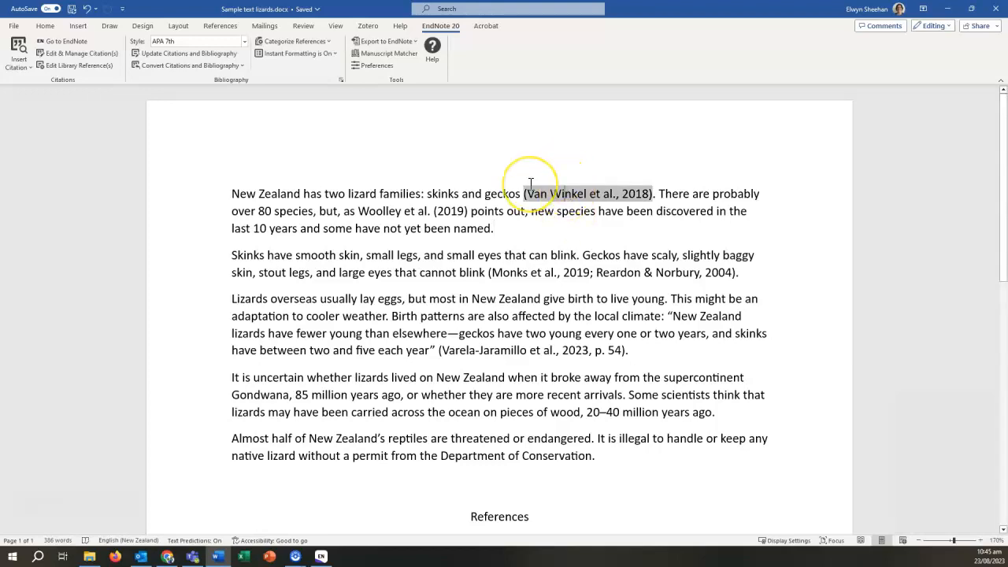
{"action": "left_click", "coordinate": [107, 55]}
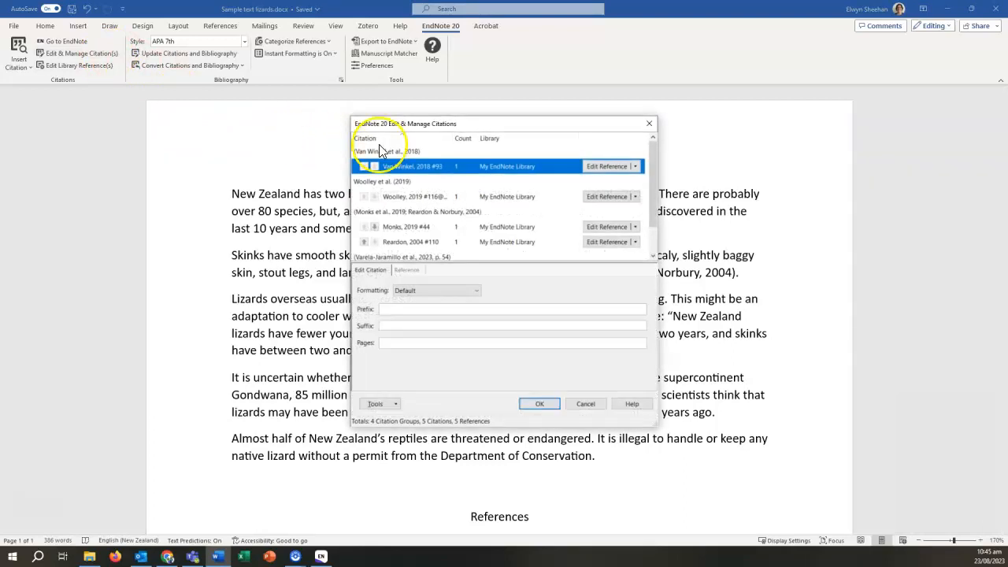
{"action": "left_click", "coordinate": [635, 167]}
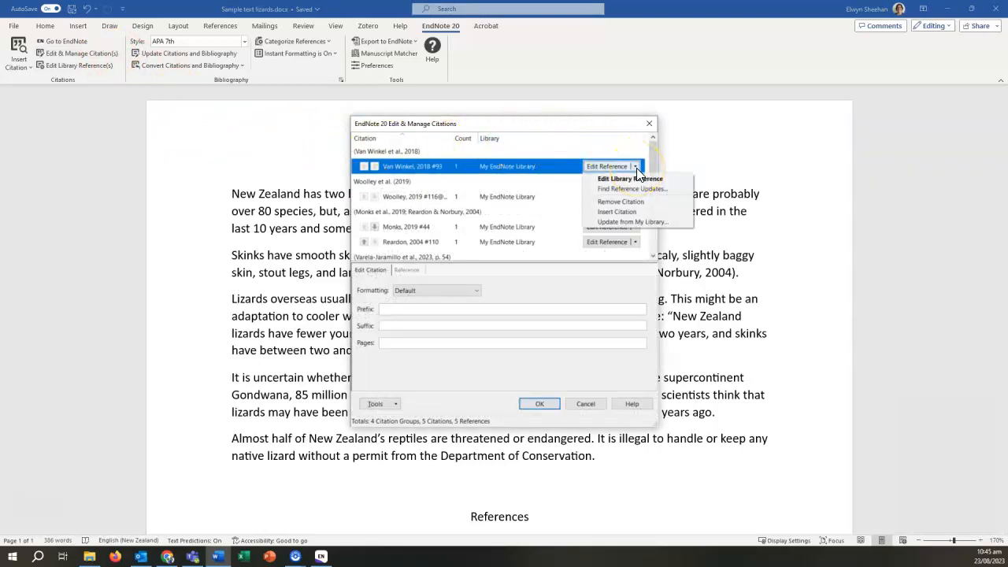
{"action": "left_click", "coordinate": [656, 203]}
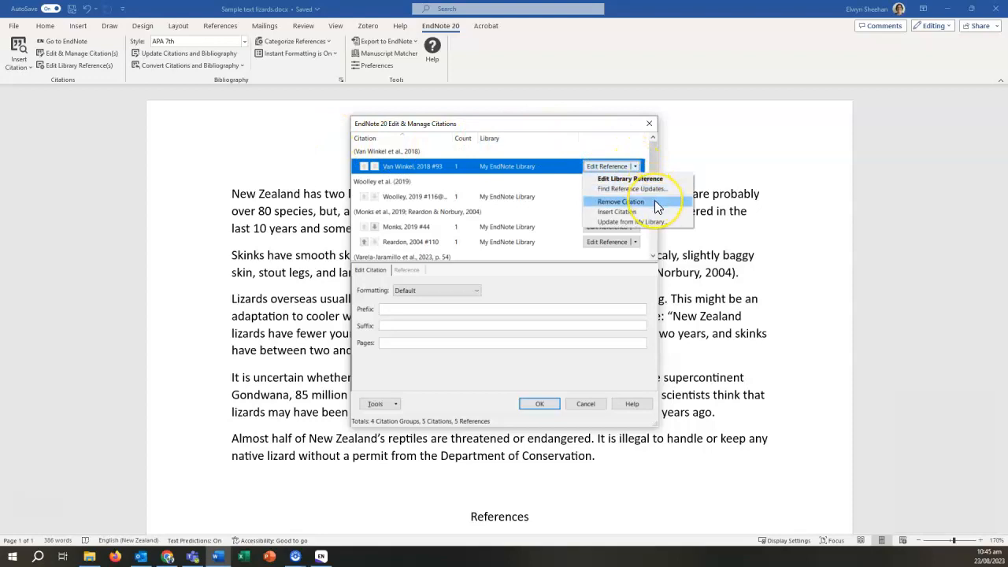
{"action": "left_click", "coordinate": [655, 202]}
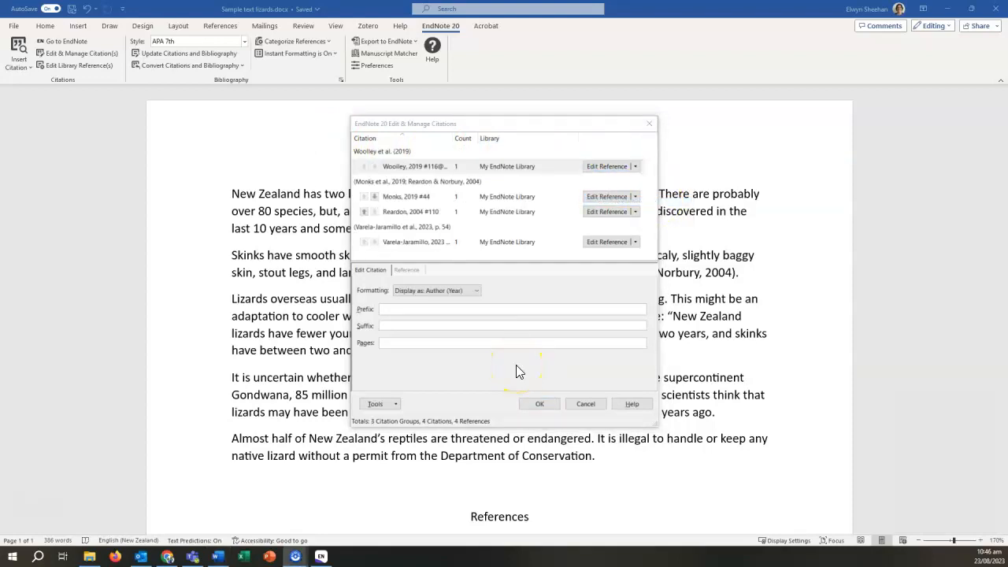
{"action": "left_click", "coordinate": [534, 404]}
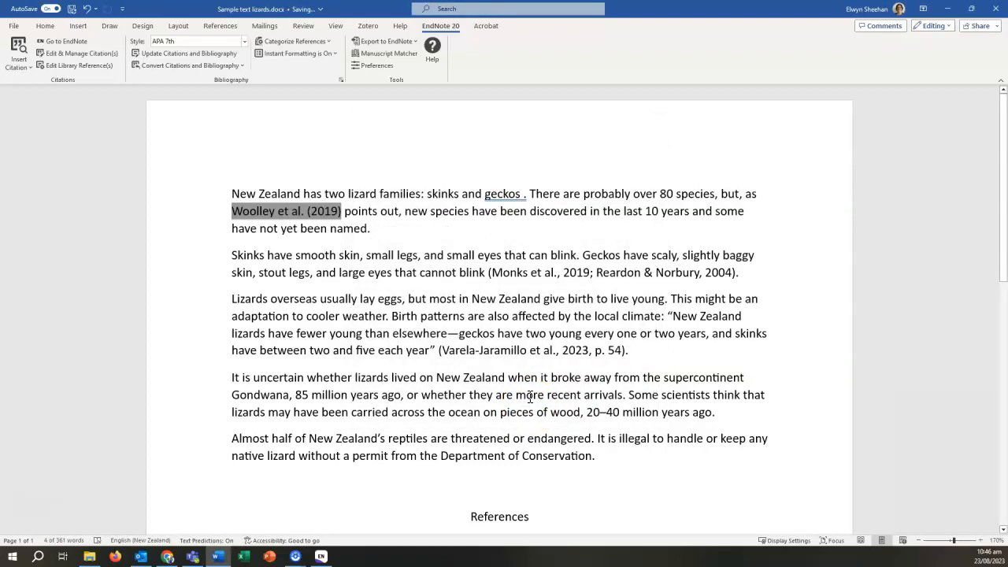
{"action": "left_click", "coordinate": [519, 194]}
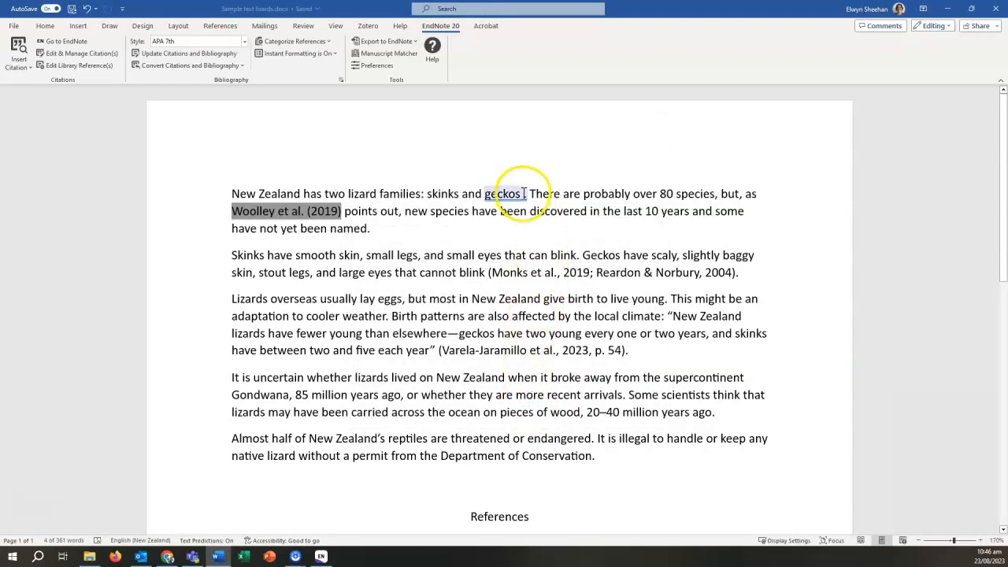
{"action": "left_click", "coordinate": [535, 234]}
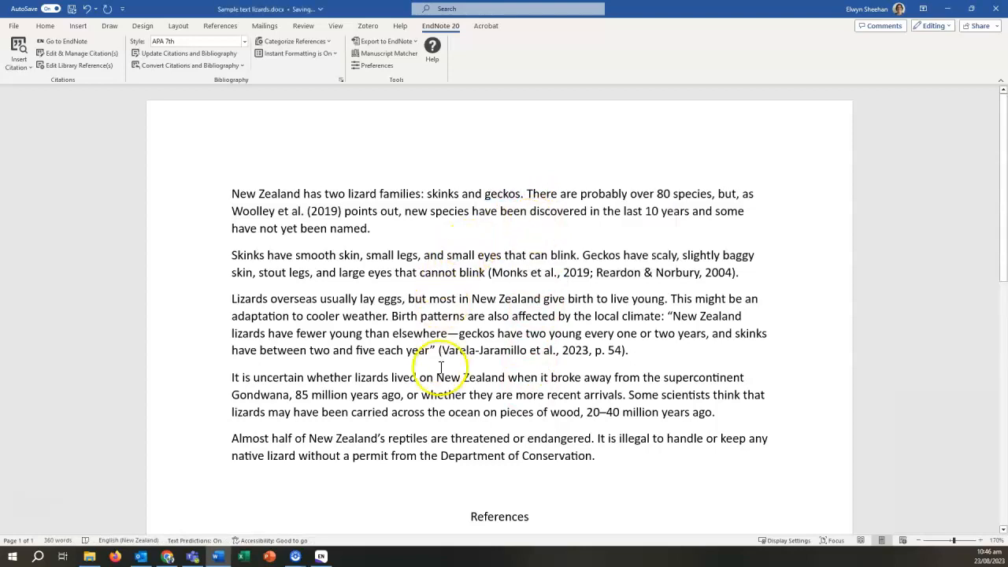
{"action": "scroll", "coordinate": [434, 378], "scroll_direction": "down", "scroll_amount": 5}
{"action": "scroll", "coordinate": [426, 372], "scroll_direction": "down", "scroll_amount": 2}
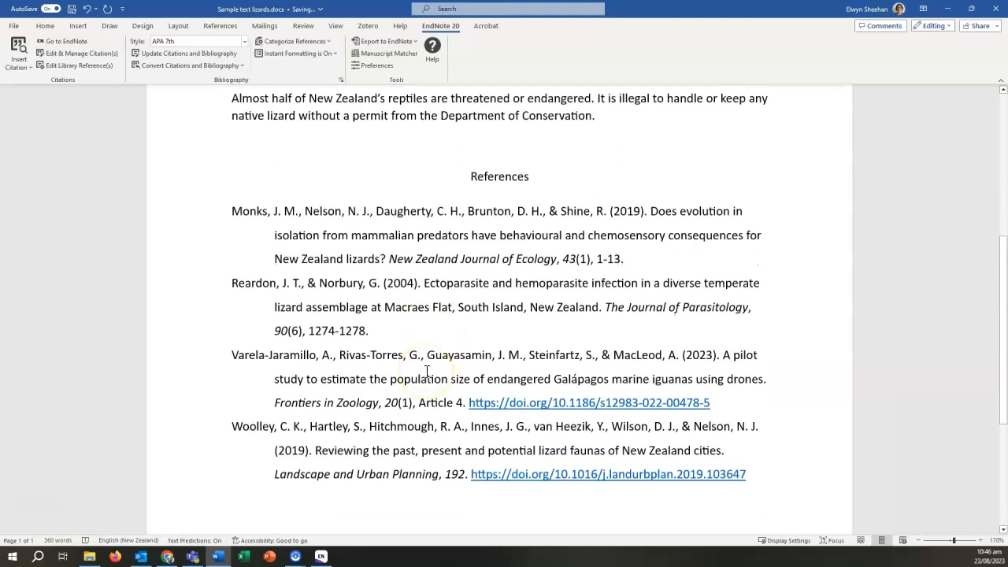
Configure the EndNote bibliography layout so the reference list uses Double line spacing, keeping the Calibri font at size 11
{"action": "scroll", "coordinate": [427, 372], "scroll_direction": "up", "scroll_amount": 6}
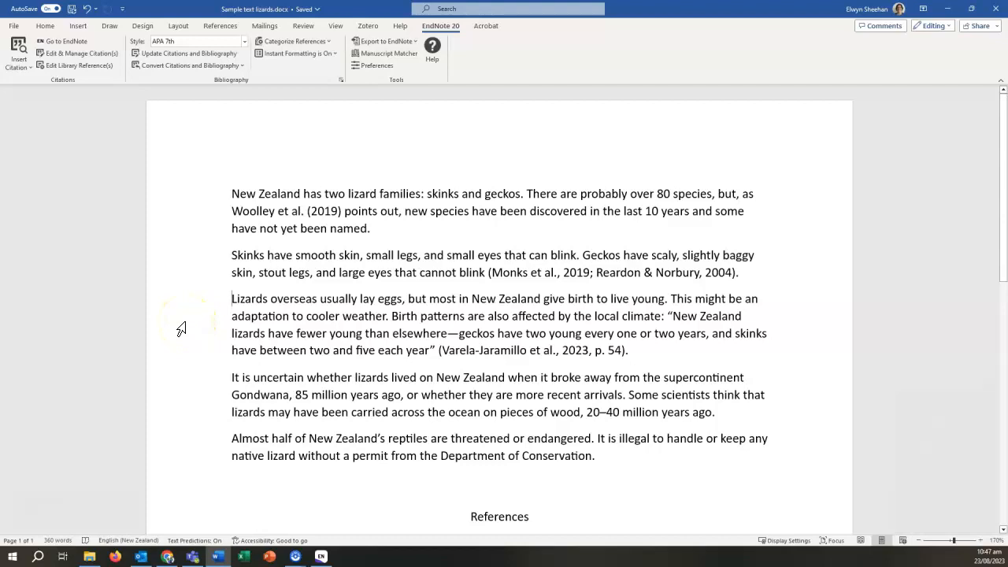
{"action": "scroll", "coordinate": [181, 328], "scroll_direction": "down", "scroll_amount": 6}
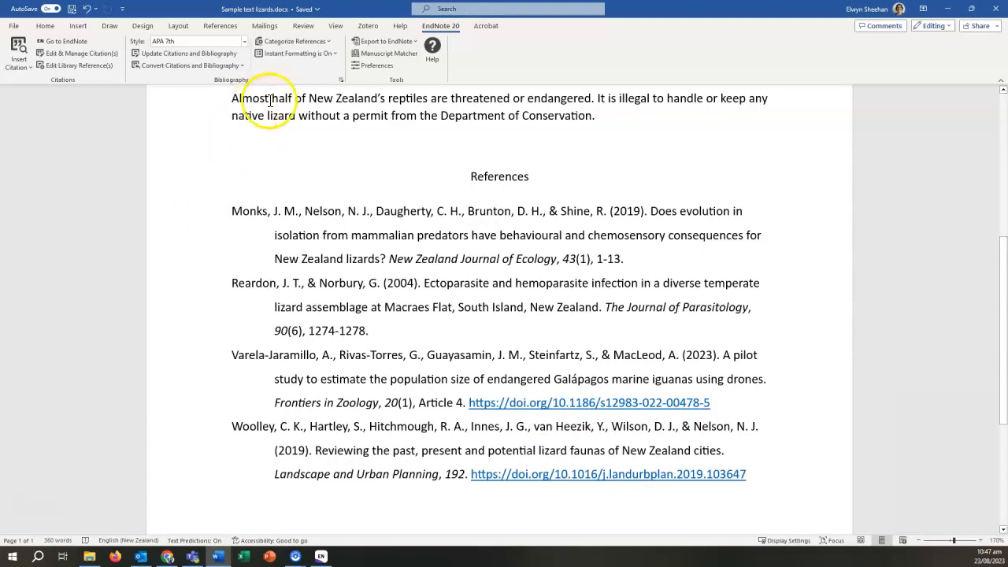
{"action": "left_click", "coordinate": [341, 78]}
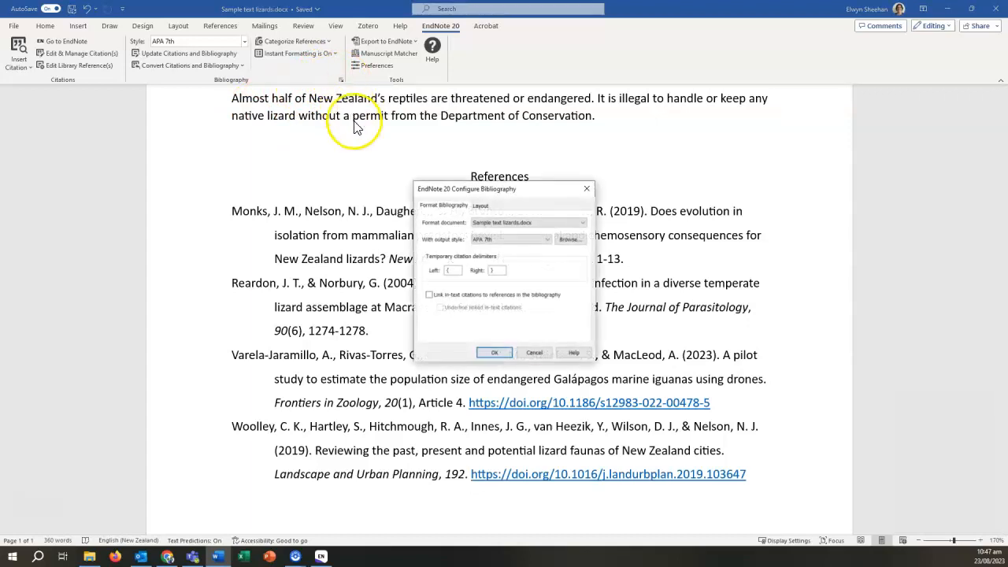
{"action": "left_click", "coordinate": [481, 205]}
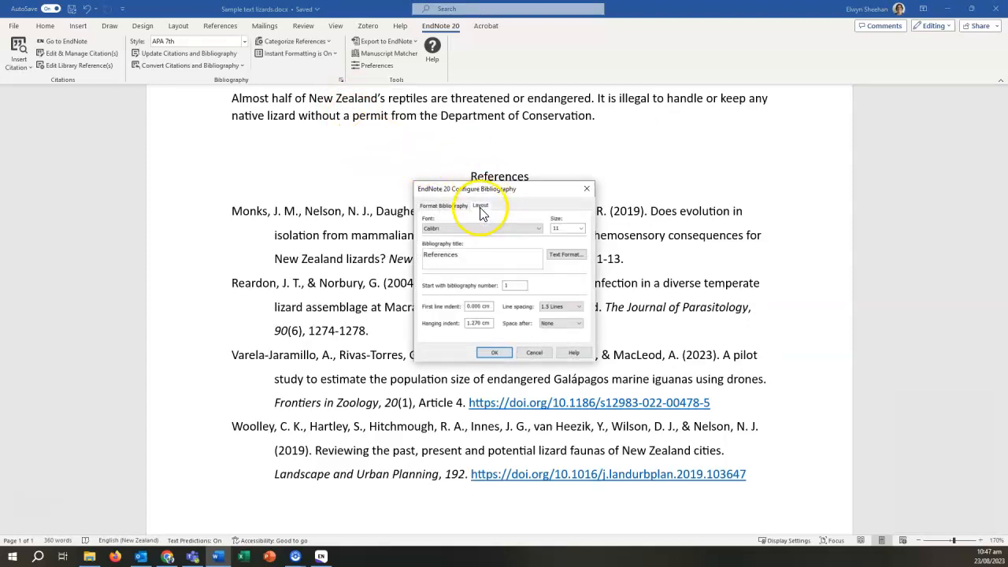
{"action": "left_click", "coordinate": [539, 228]}
{"action": "left_click", "coordinate": [539, 229]}
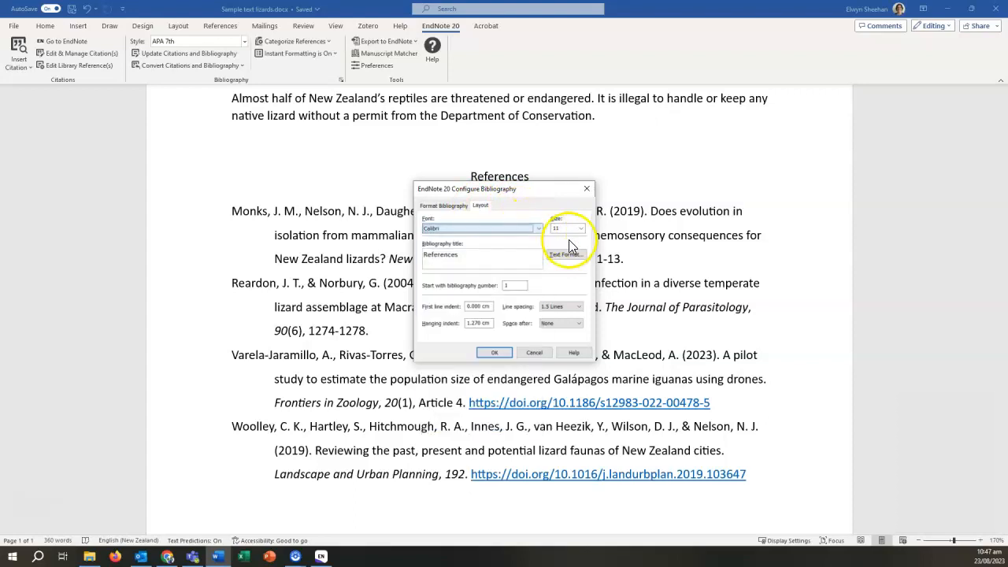
{"action": "left_click", "coordinate": [581, 229]}
{"action": "left_click", "coordinate": [582, 229]}
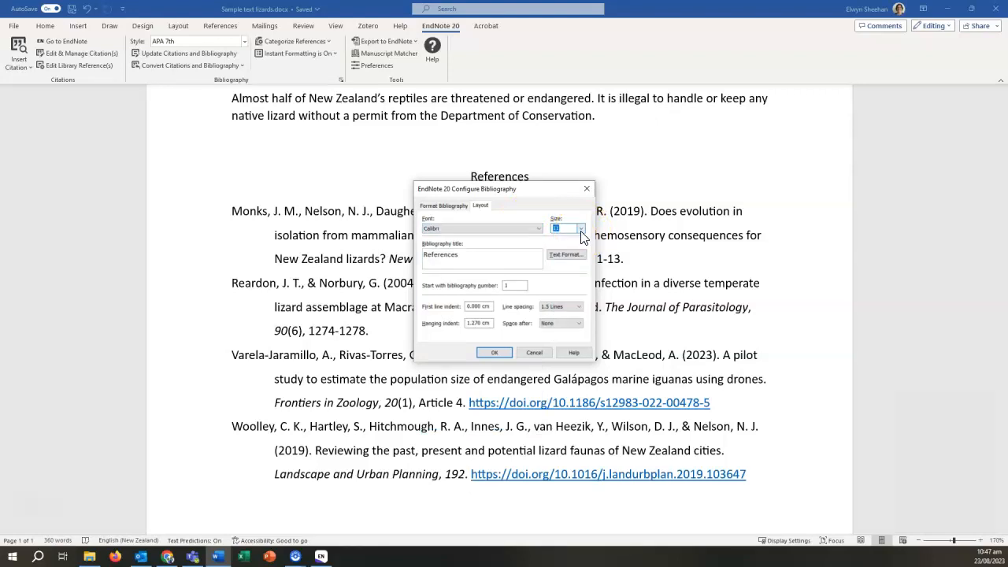
{"action": "left_click", "coordinate": [484, 257]}
{"action": "left_click", "coordinate": [582, 308]}
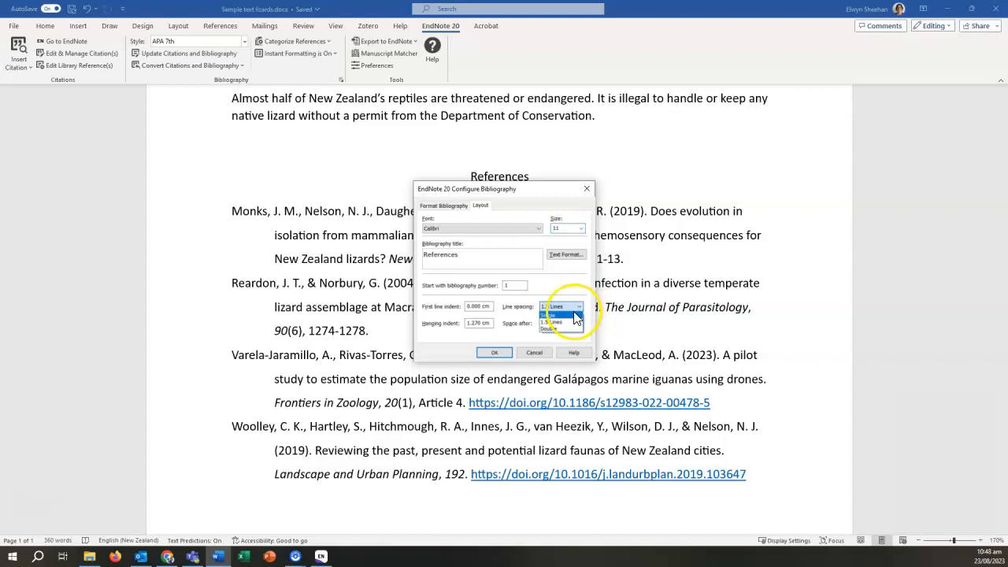
{"action": "left_click", "coordinate": [561, 328]}
{"action": "left_click", "coordinate": [494, 352]}
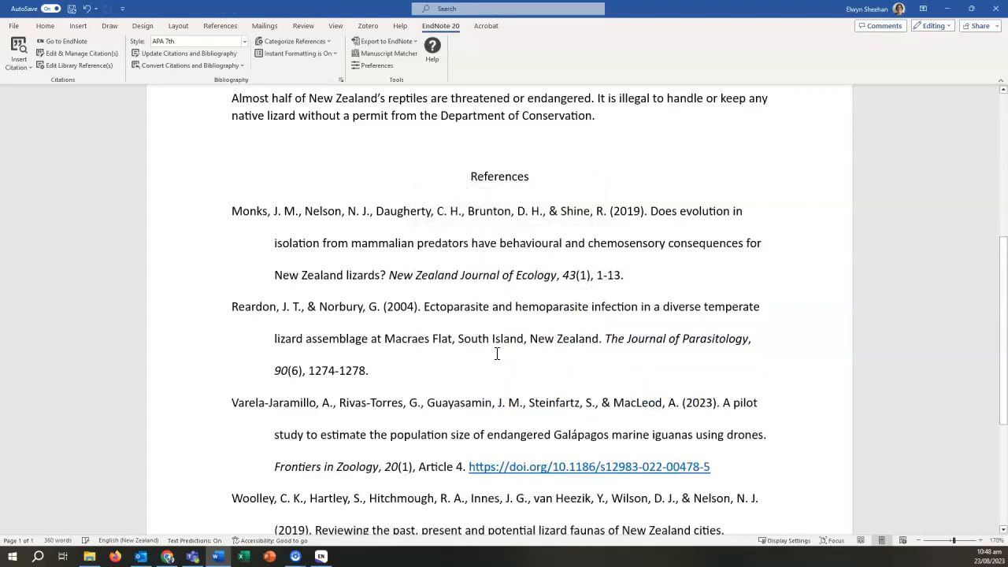